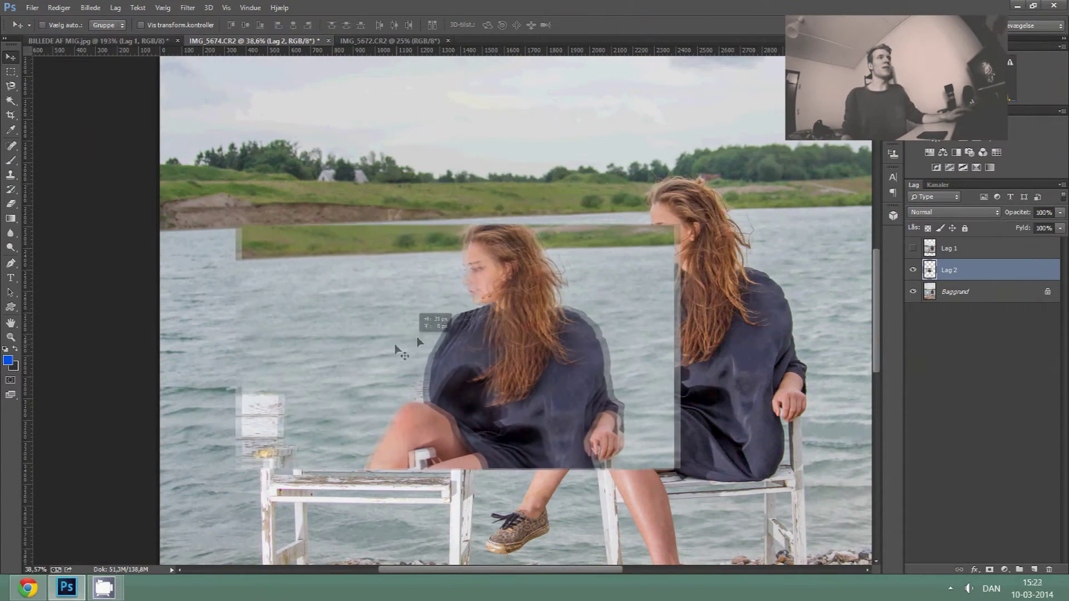
Drag the Lag 2 photo over the seated woman and invert its colours.
mouse_move(410, 322)
left_mouse_down()
mouse_move(492, 323)
mouse_move(478, 330)
mouse_move(654, 306)
left_mouse_up()
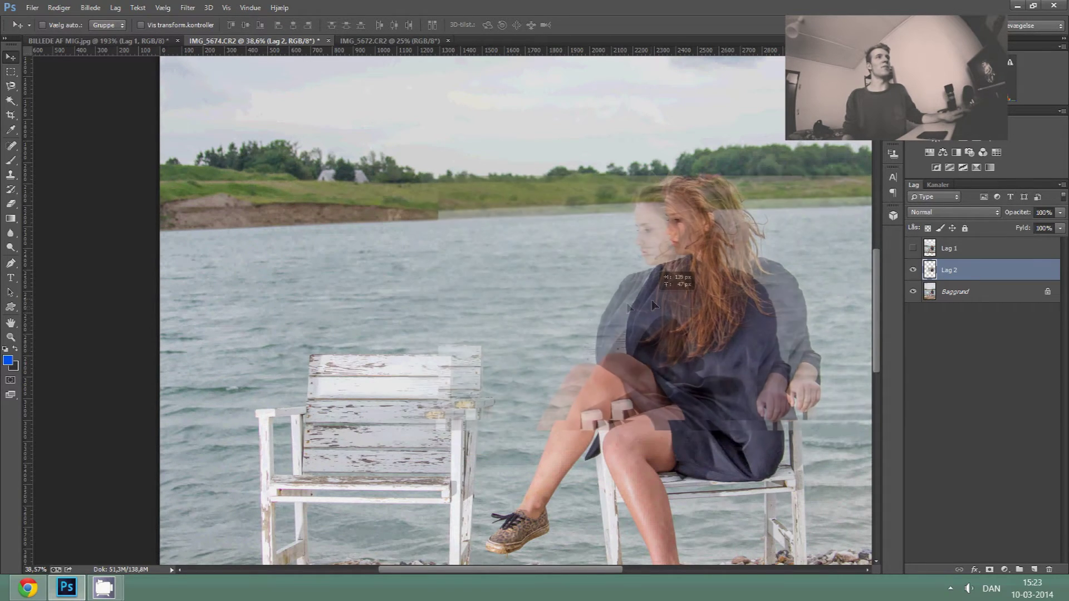
left_click_drag(654, 306, 647, 298)
scroll(654, 271, "up", 1)
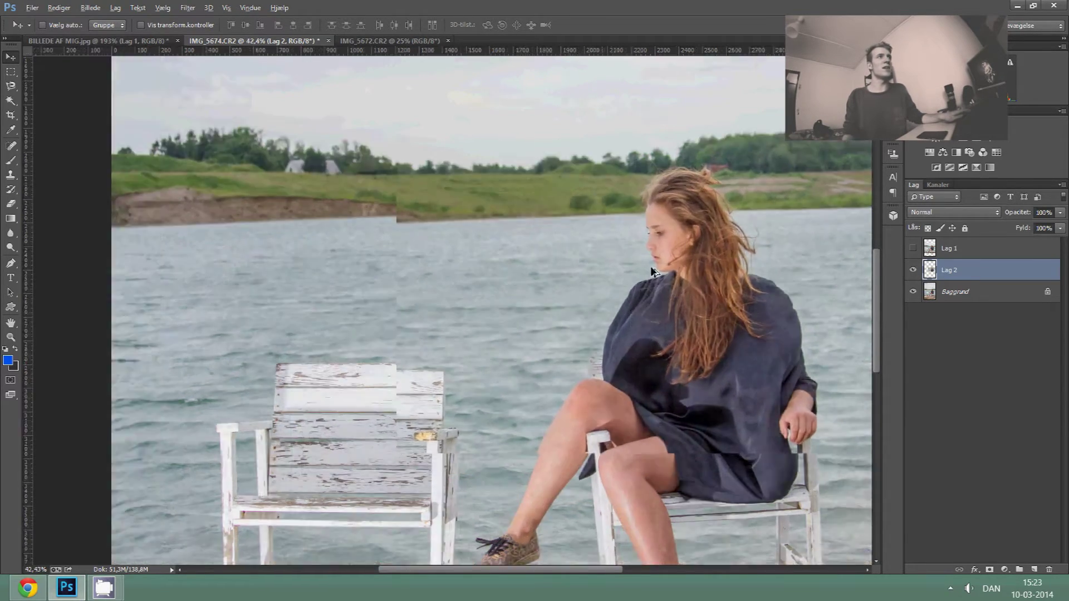
scroll(654, 271, "up", 4)
scroll(508, 242, "down", 3)
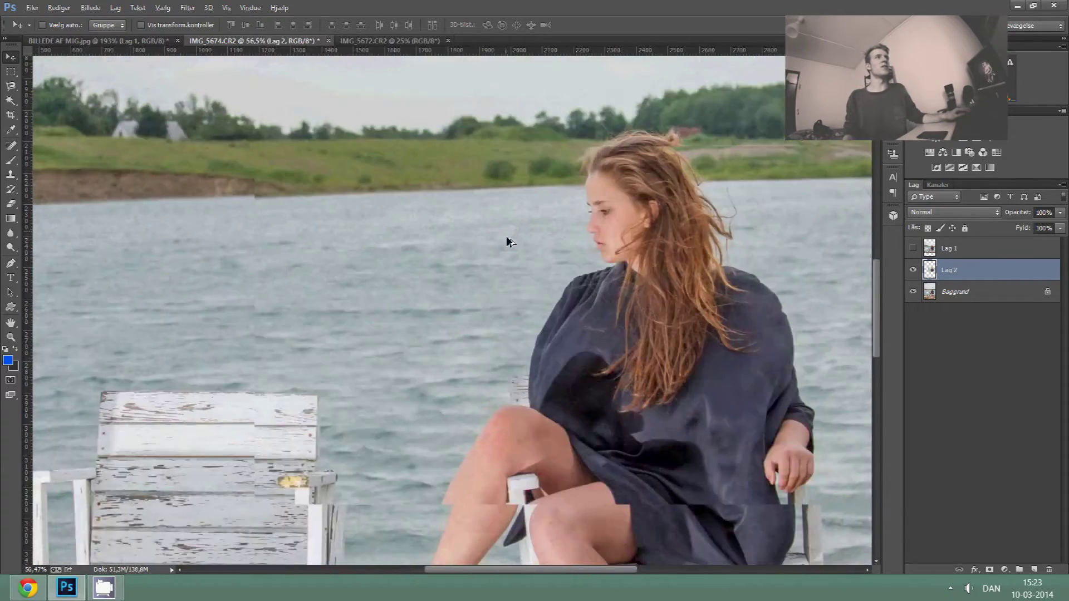
scroll(507, 241, "down", 2)
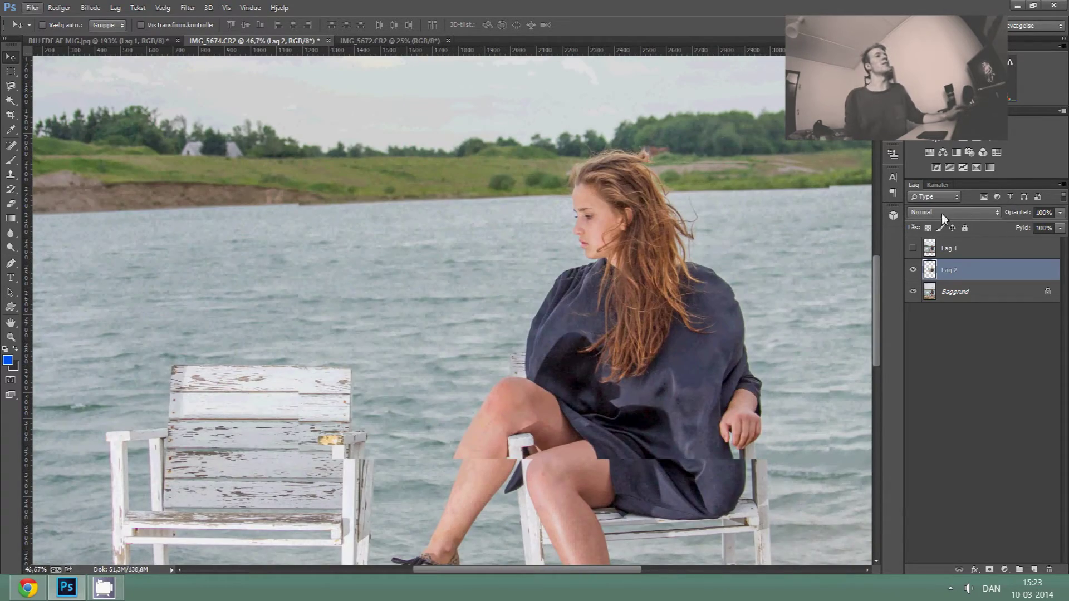
left_click_drag(624, 331, 625, 298)
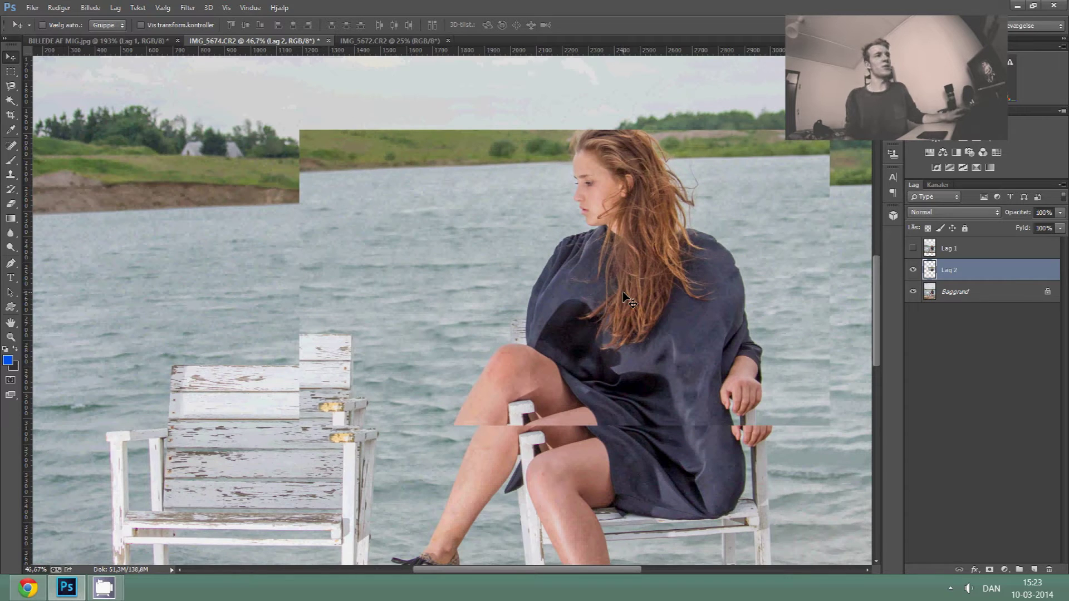
scroll(649, 193, "up", 2)
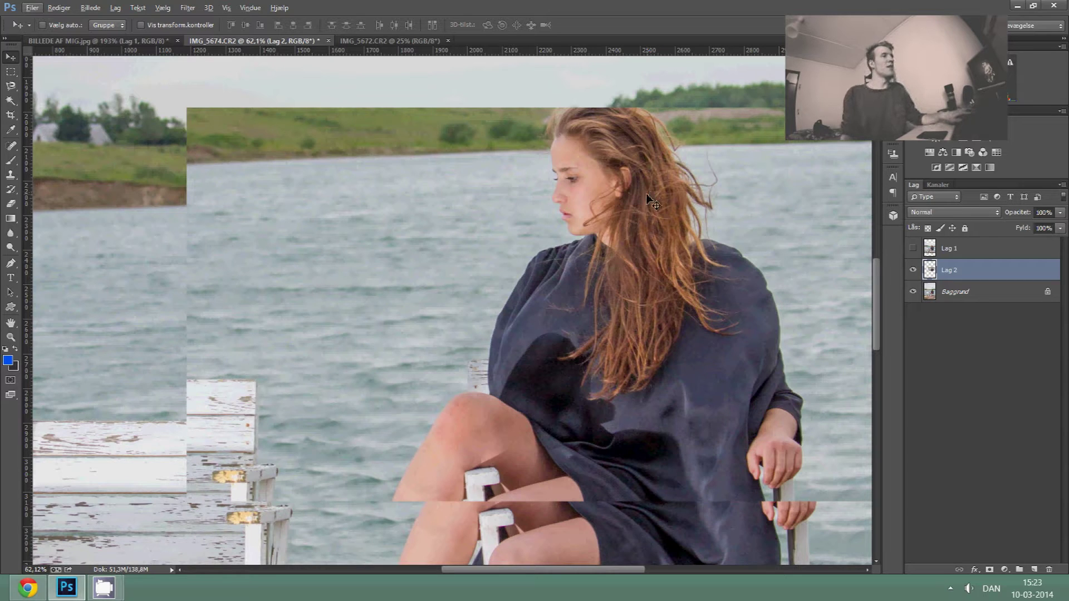
key("shift+alt+e")
Set Lag 2 to 50% opacity and nudge it until the photos cancel to flat grey.
key("5")
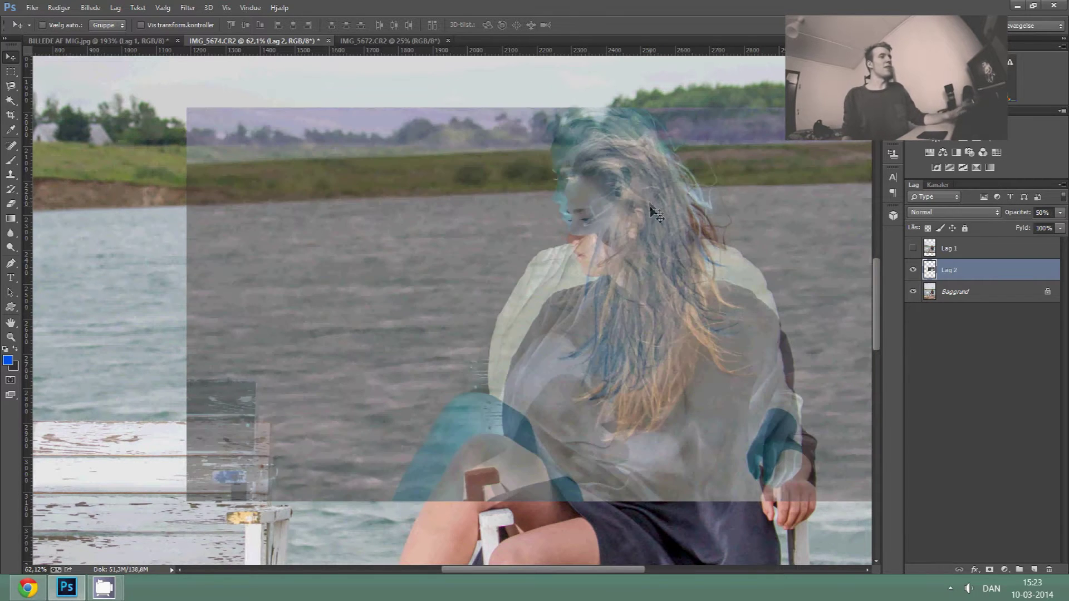
key("alt+space")
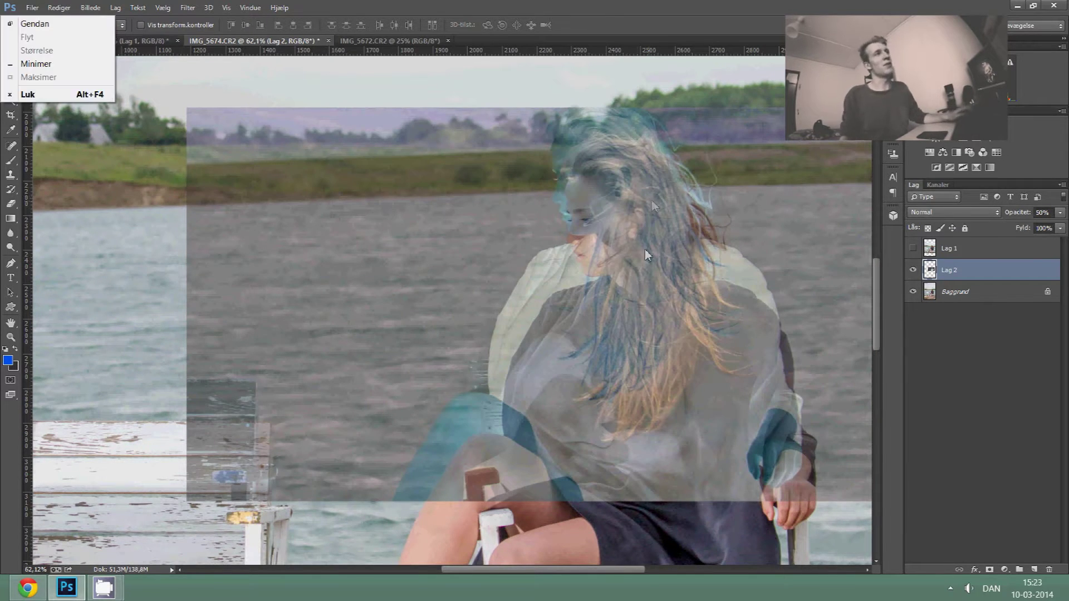
key("Escape")
scroll(657, 239, "up", 3)
left_click_drag(490, 164, 515, 220)
scroll(509, 229, "up", 3)
scroll(506, 228, "up", 3)
left_click_drag(482, 295, 489, 291)
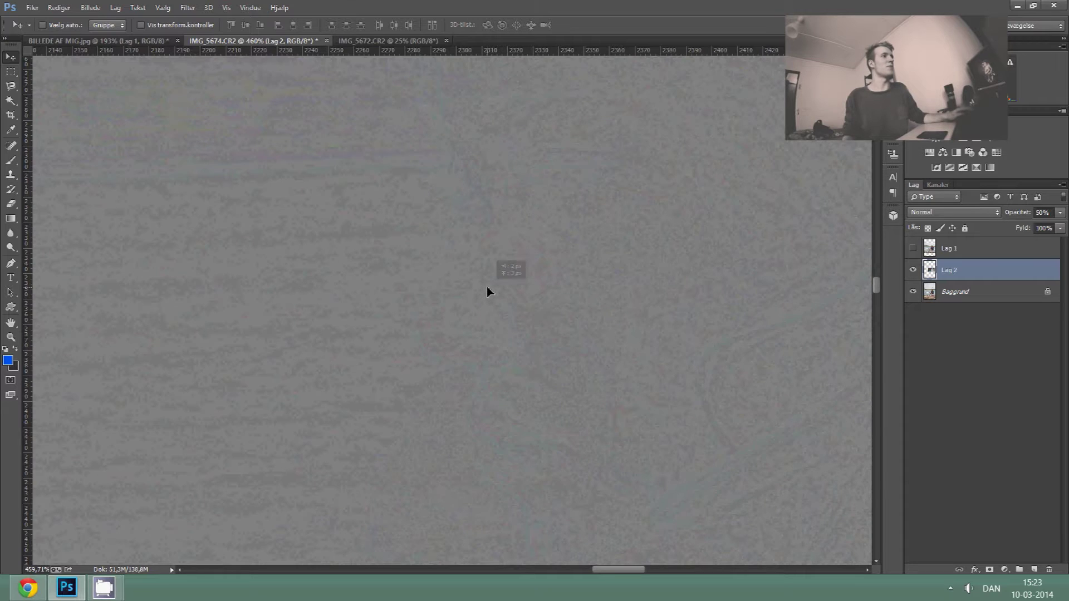
scroll(493, 313, "down", 1)
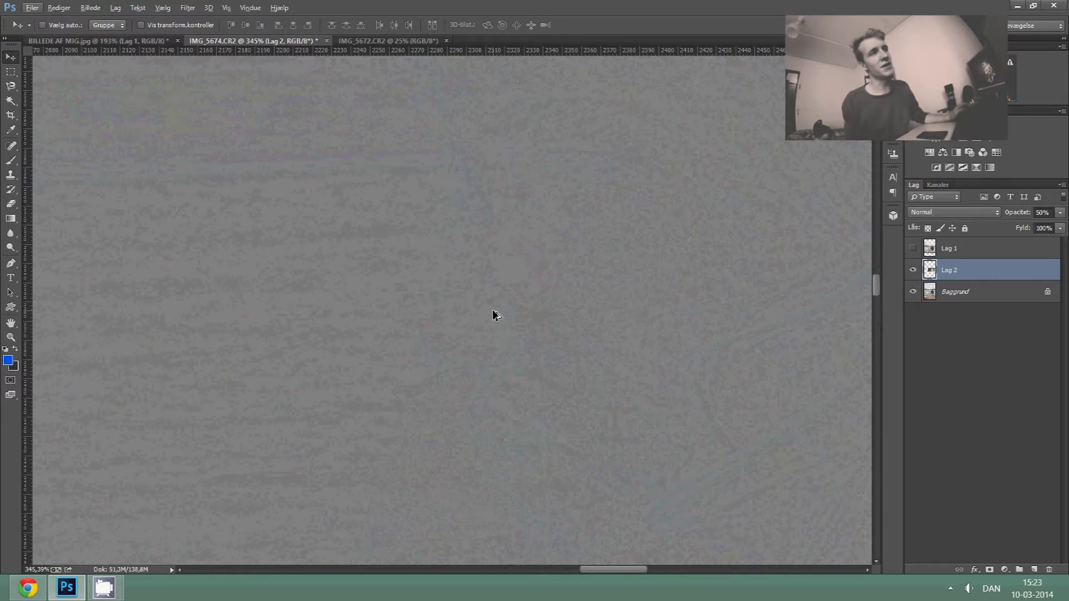
scroll(512, 299, "down", 1)
scroll(509, 298, "down", 1)
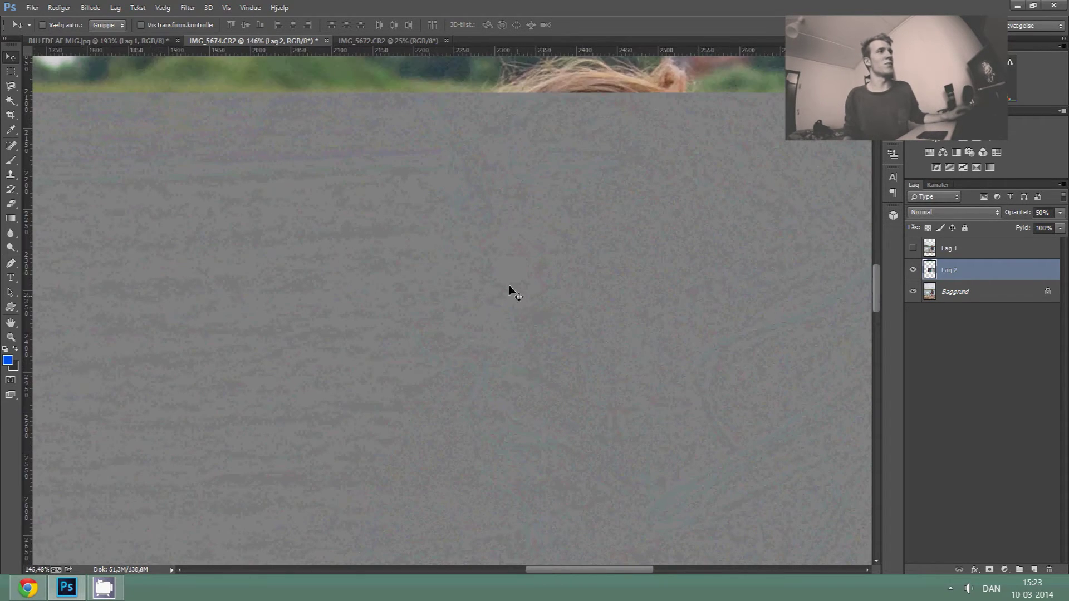
scroll(503, 311, "down", 1)
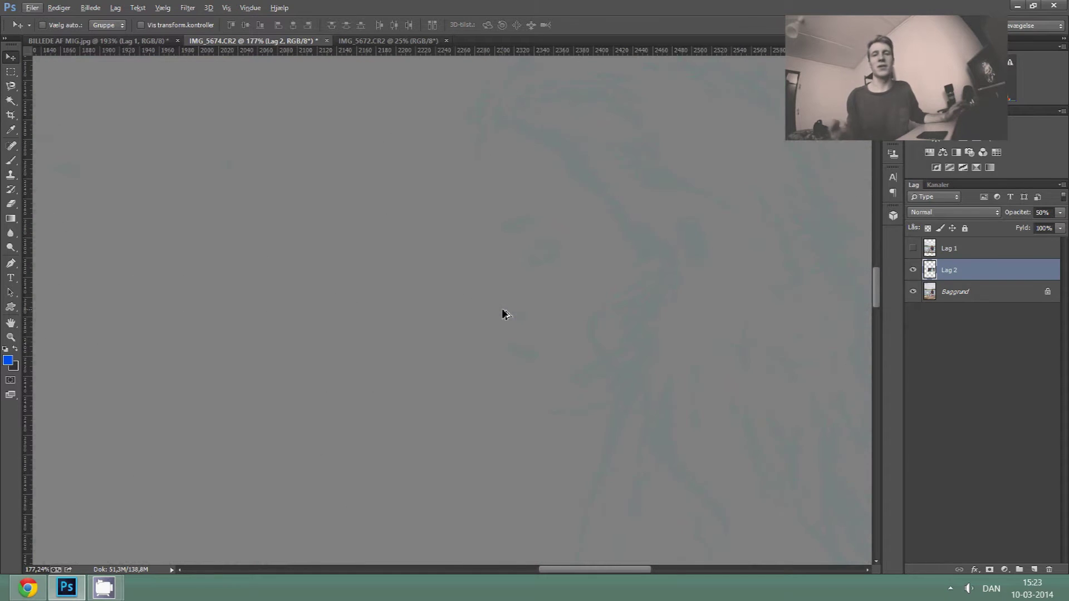
scroll(502, 314, "down", 1)
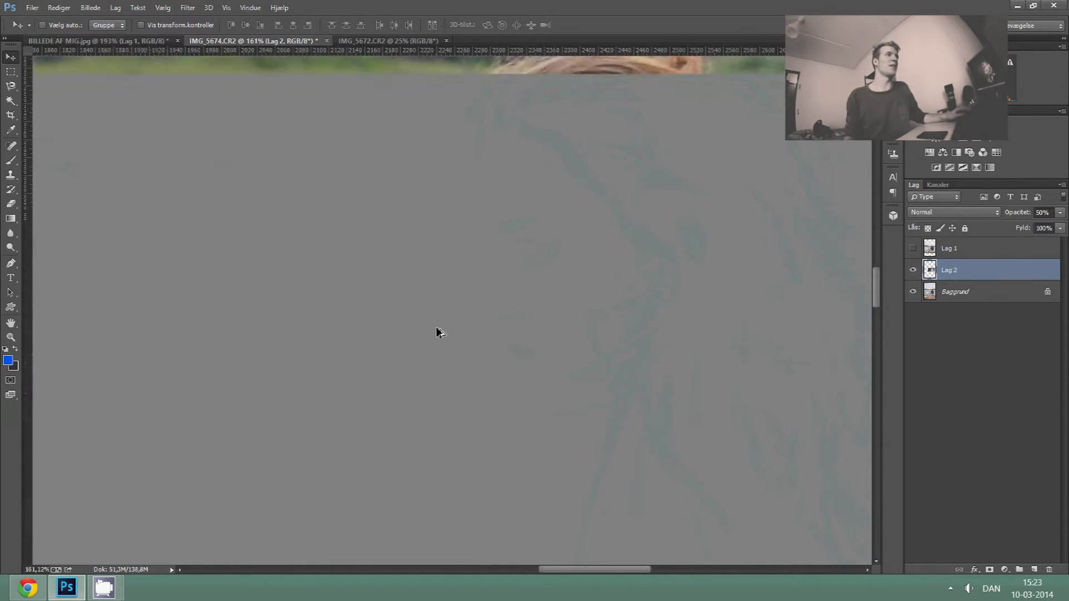
scroll(438, 327, "down", 1)
scroll(442, 325, "down", 1)
scroll(443, 320, "down", 1)
scroll(584, 342, "down", 1)
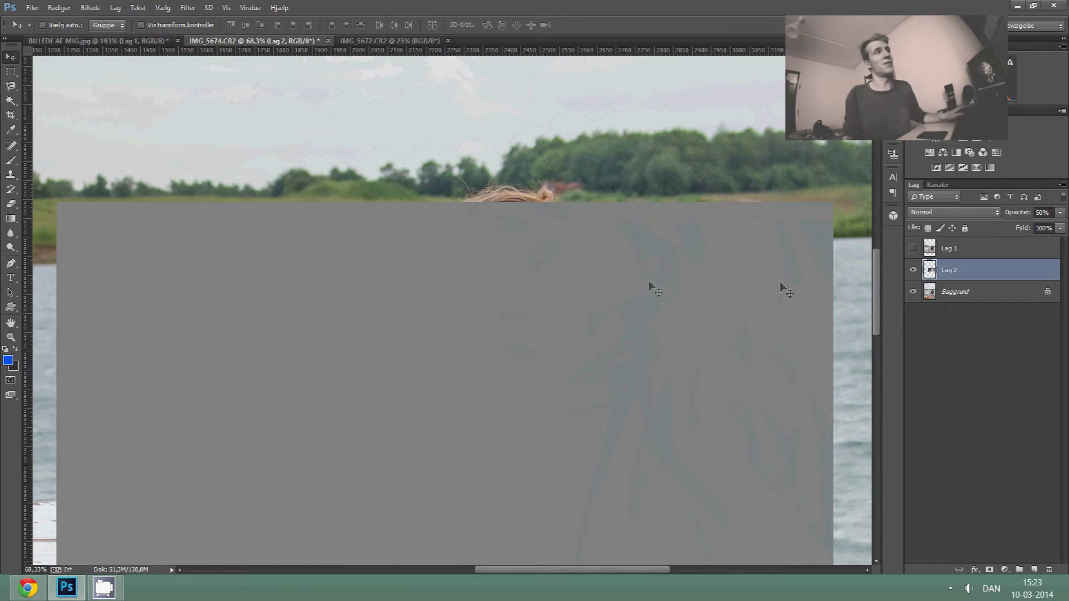
scroll(452, 324, "down", 1)
scroll(451, 325, "down", 1)
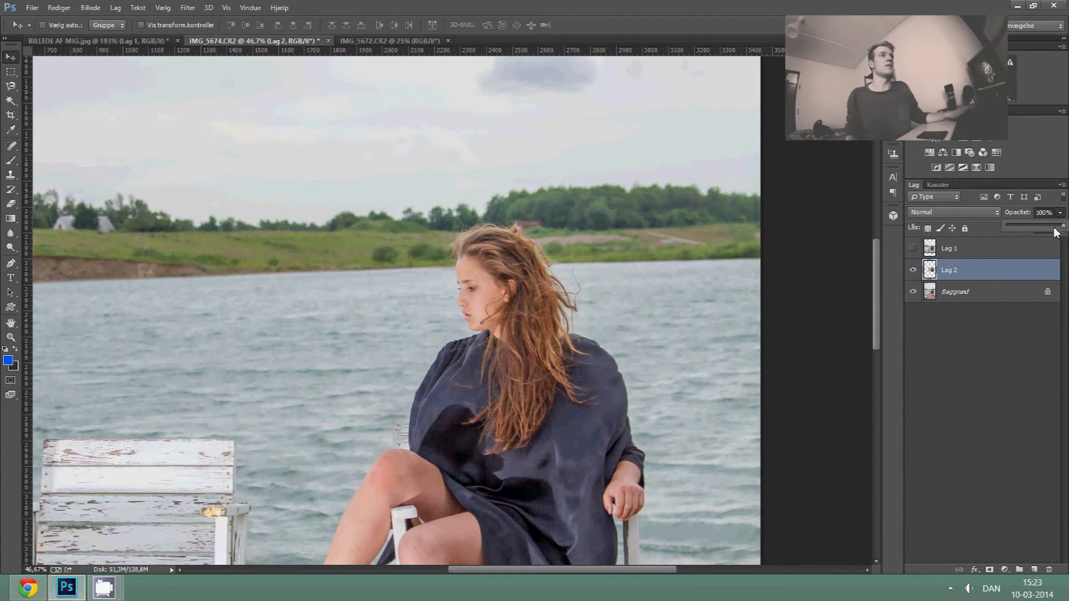
Hide Lag 2, show Lag 1 and make Lag 1 the active layer.
left_click(914, 271)
left_click(913, 248)
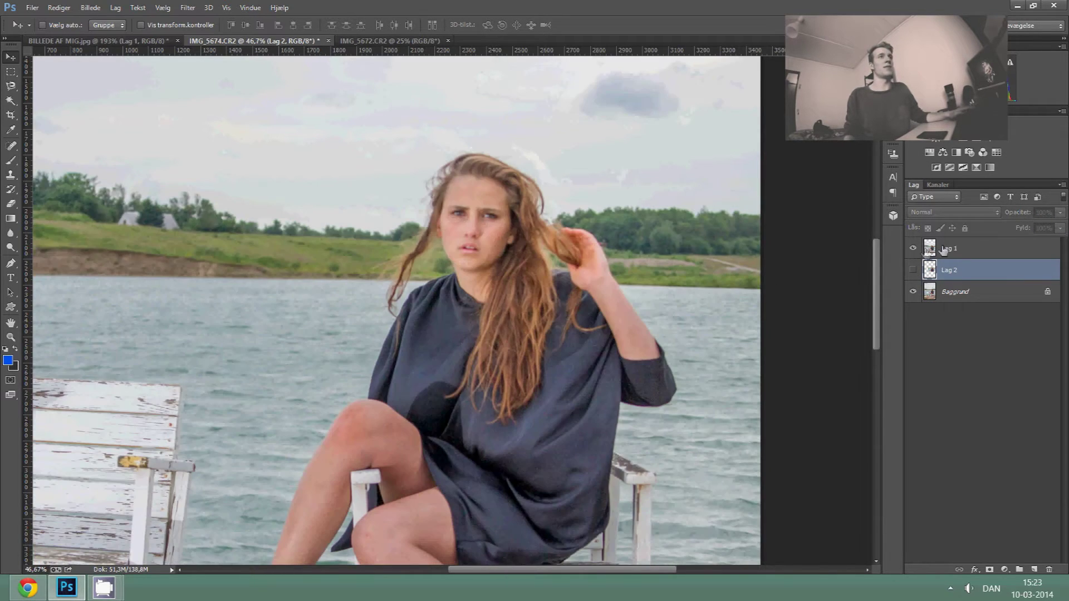
left_click(948, 248)
scroll(481, 358, "down", 3)
scroll(485, 342, "up", 2)
Drag Lag 1 over the lakeside chair scene and set it to 50% opacity.
left_click_drag(484, 342, 443, 378)
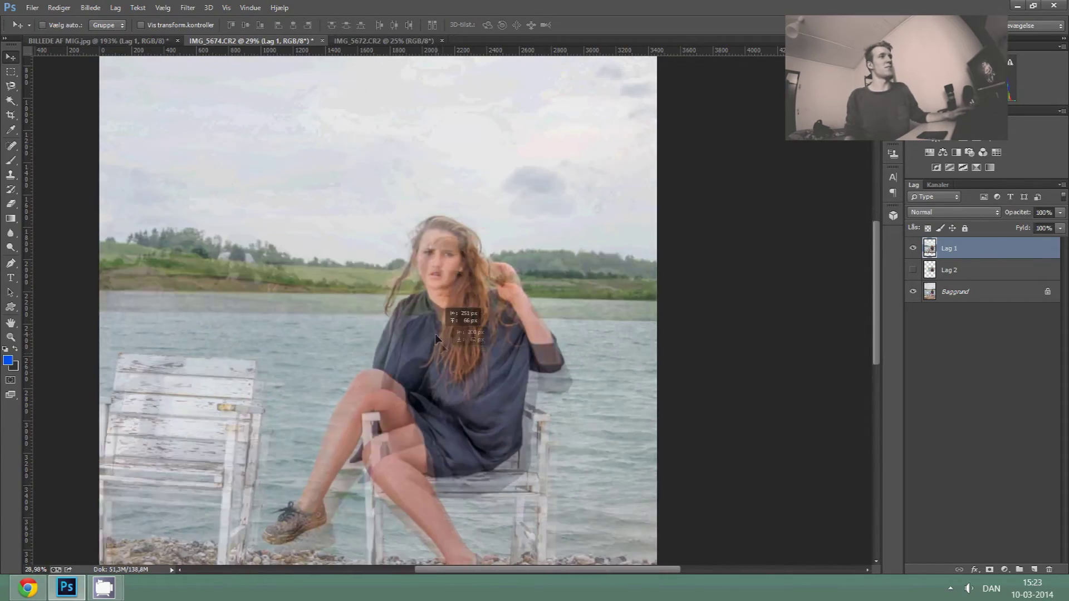
left_click_drag(441, 375, 435, 334)
scroll(685, 309, "down", 1)
mouse_move(452, 163)
left_mouse_down()
mouse_move(571, 491)
mouse_move(421, 341)
mouse_move(243, 455)
mouse_move(457, 309)
mouse_move(436, 260)
mouse_move(458, 274)
left_mouse_up()
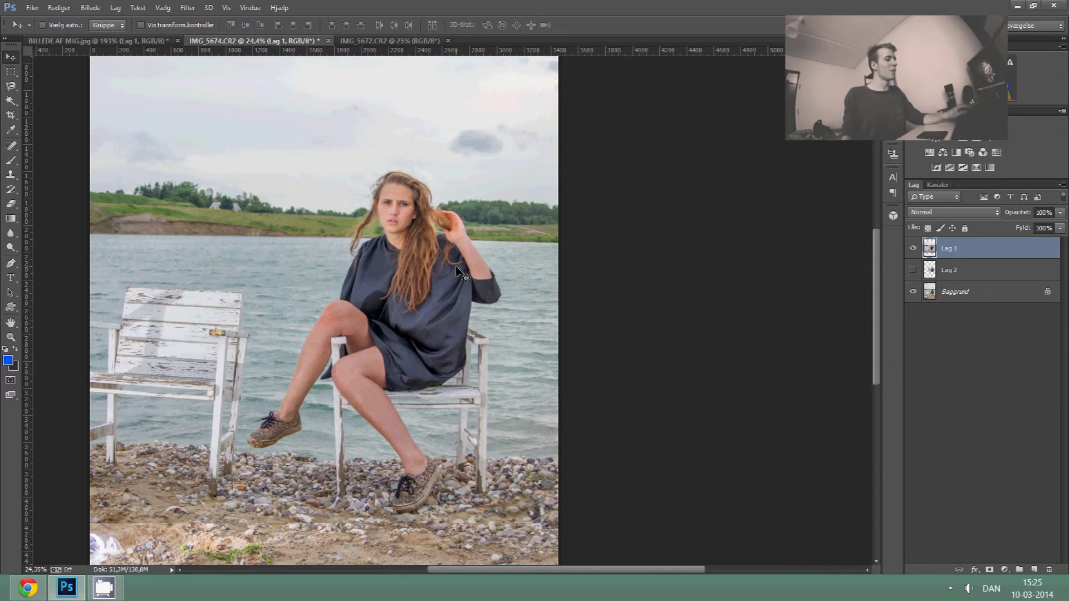
key("5")
Invert Lag 1 and drag it sideways to roughly match the photo below.
key("ctrl+i")
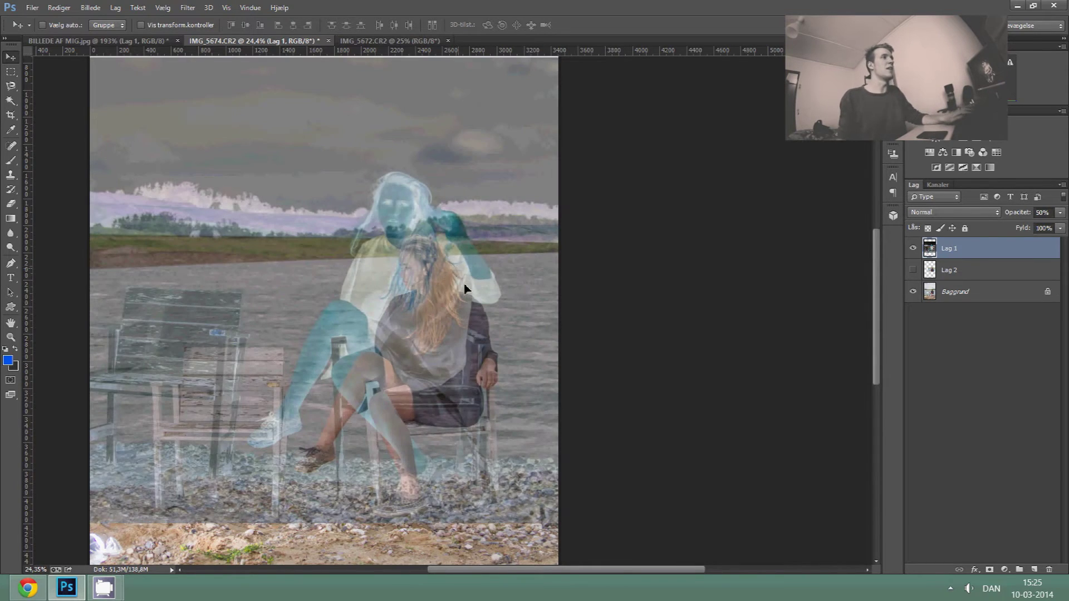
left_click_drag(465, 290, 422, 379)
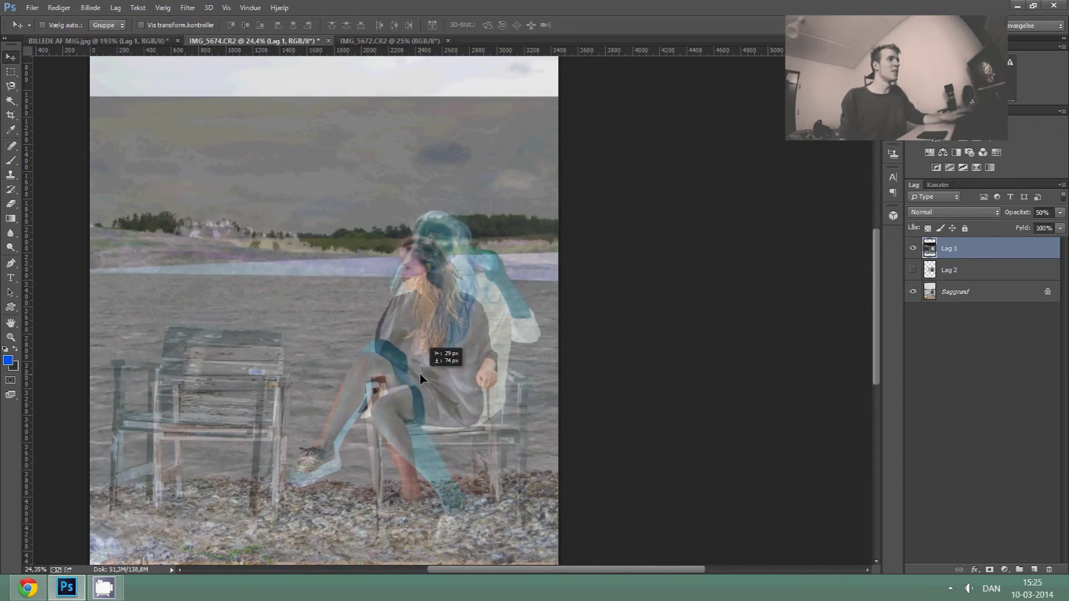
scroll(418, 385, "down", 5)
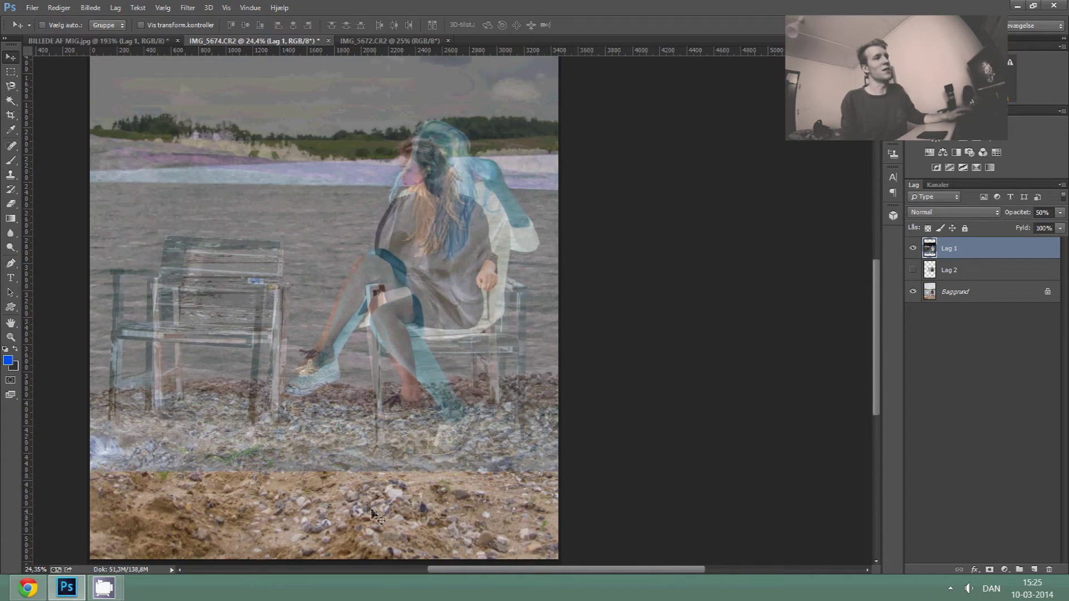
left_click_drag(401, 386, 398, 386)
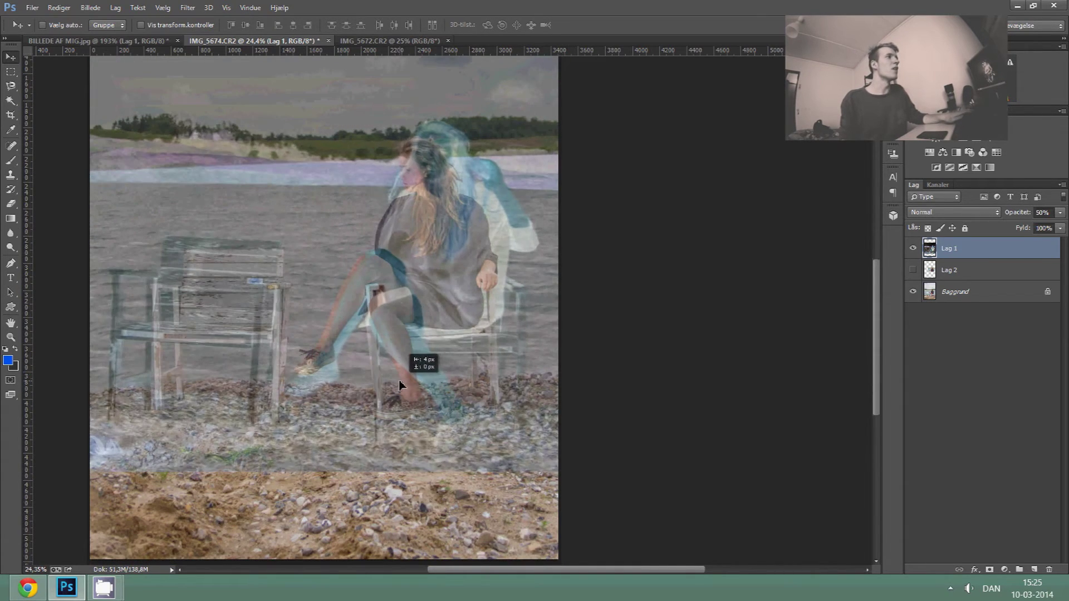
key("ctrl+y")
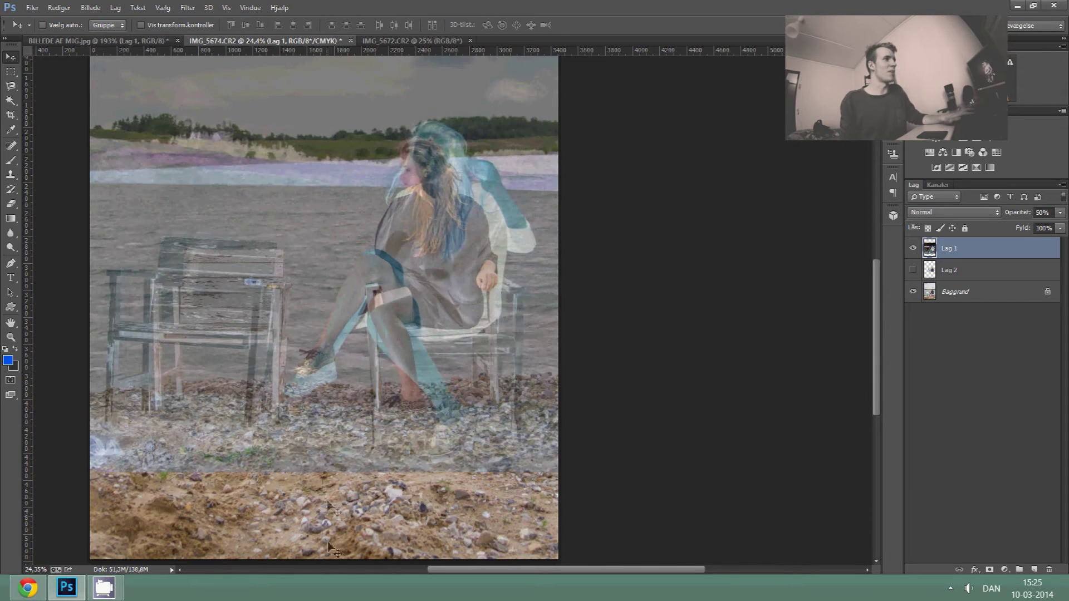
mouse_move(333, 529)
left_mouse_down()
mouse_move(350, 532)
mouse_move(399, 330)
left_mouse_up()
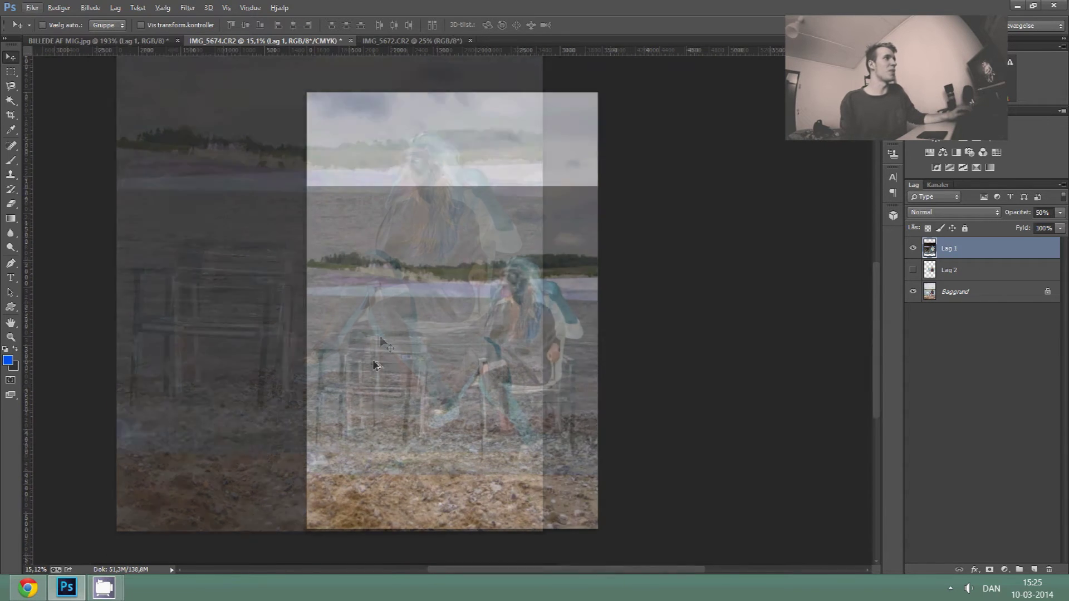
scroll(469, 411, "down", 2)
key("ctrl+t")
Rotate, shrink and reposition Lag 1 to roughly match the lower photo.
mouse_move(470, 412)
left_mouse_down()
mouse_move(530, 424)
mouse_move(526, 415)
left_mouse_up()
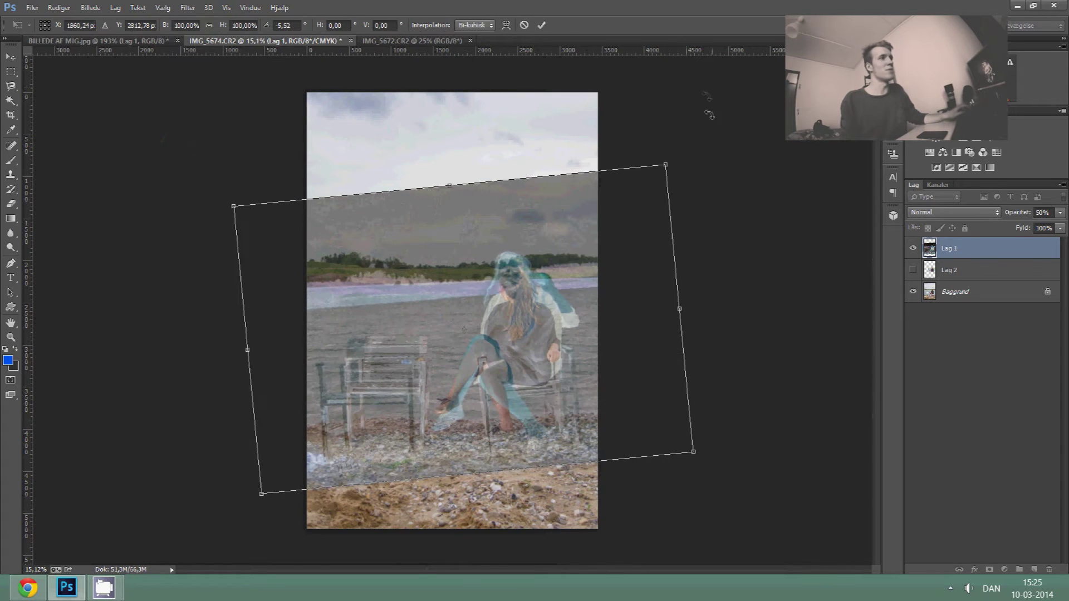
left_click_drag(666, 168, 643, 191)
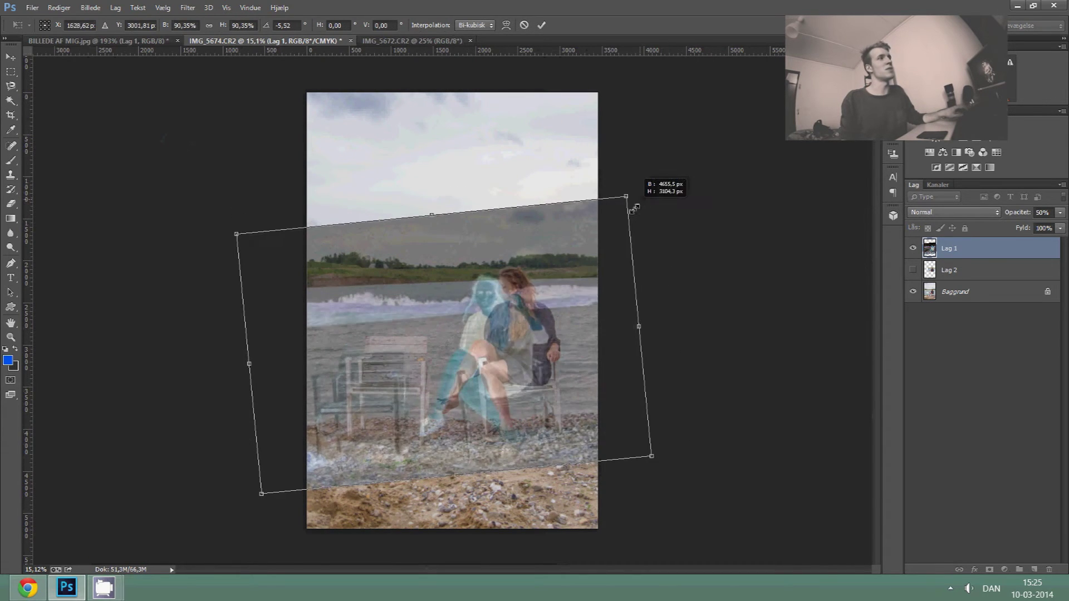
left_click_drag(573, 310, 580, 305)
scroll(581, 307, "up", 3)
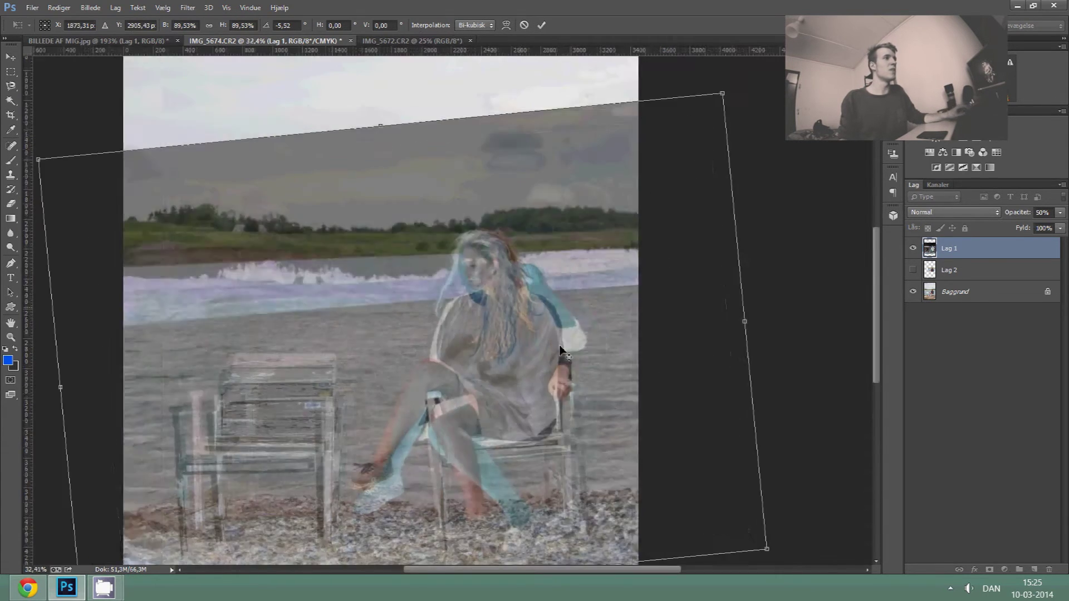
left_click_drag(579, 307, 476, 363)
left_click_drag(801, 201, 811, 209)
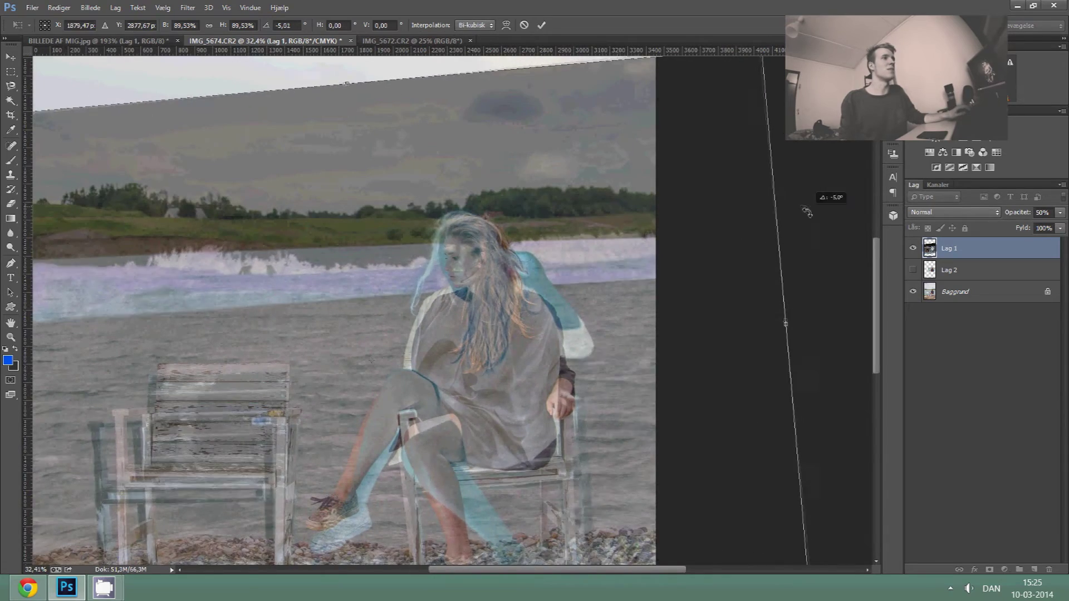
scroll(645, 376, "down", 2)
left_click_drag(646, 377, 638, 374)
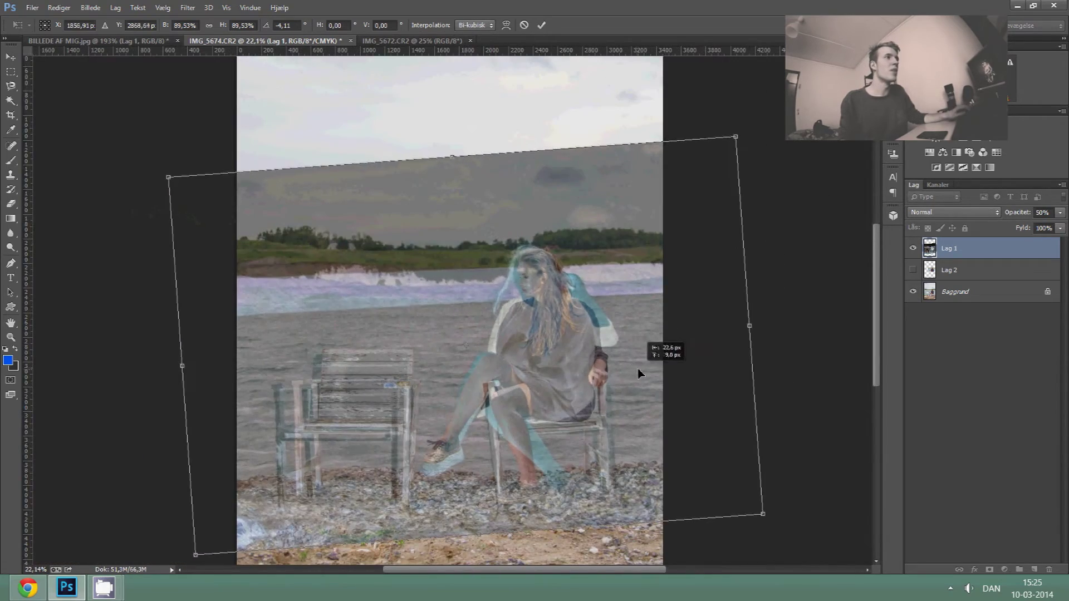
scroll(614, 451, "up", 2)
scroll(477, 446, "down", 1)
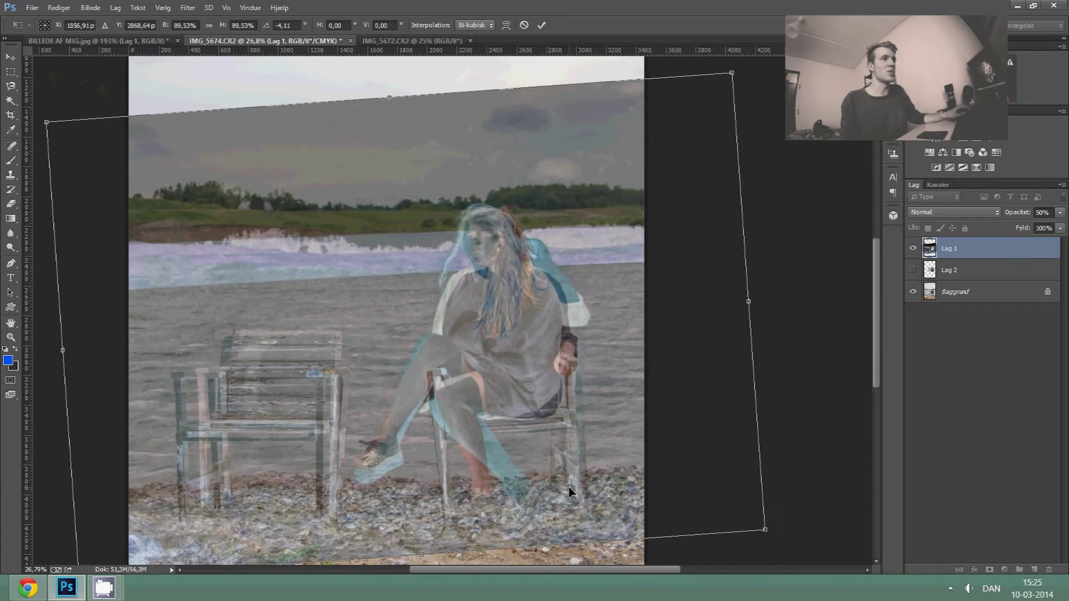
Fine-tune Lag 1 to about -2 degrees, lining up the chairs, and apply the transform.
left_click_drag(764, 533, 748, 518)
left_click_drag(512, 441, 517, 445)
left_click_drag(760, 405, 786, 404)
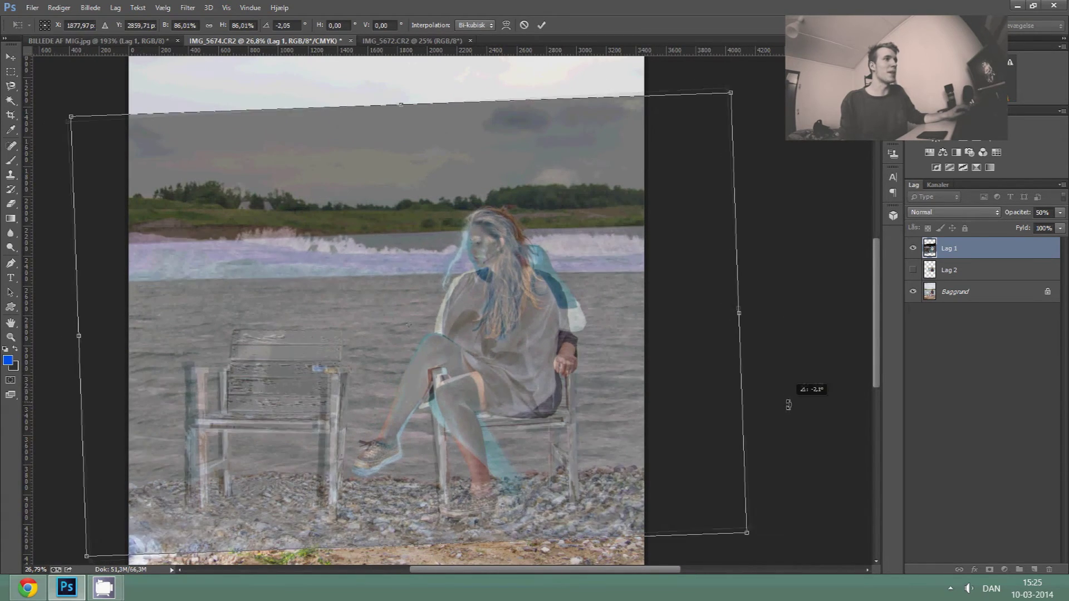
left_click_drag(78, 123, 89, 126)
left_click_drag(293, 251, 292, 255)
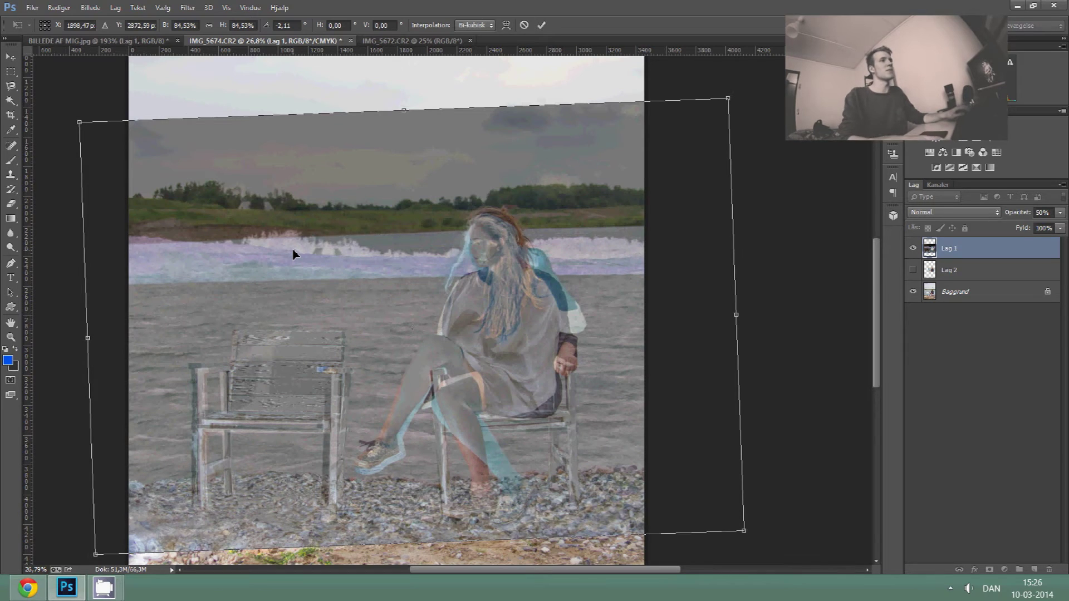
key("Return")
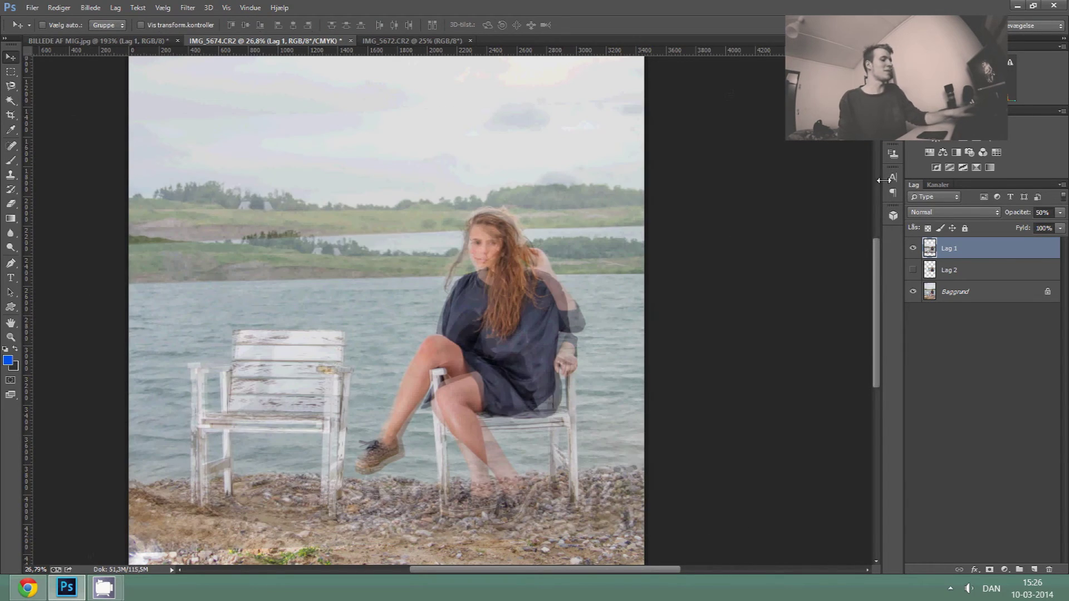
Raise Lag 1's opacity back to 100%.
left_click(1059, 227)
left_click_drag(1058, 228, 1066, 227)
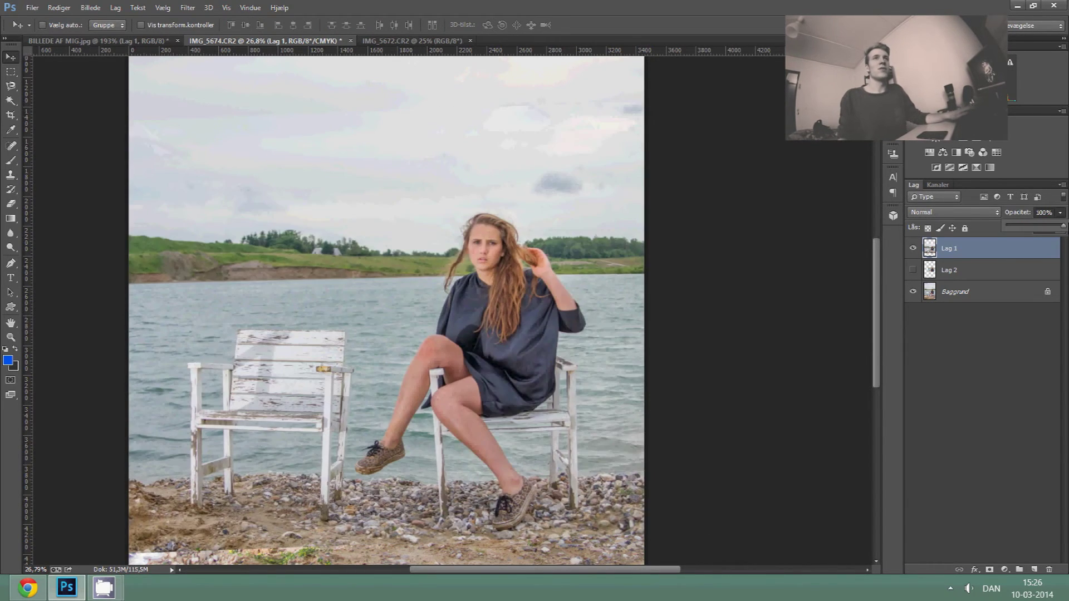
key("e")
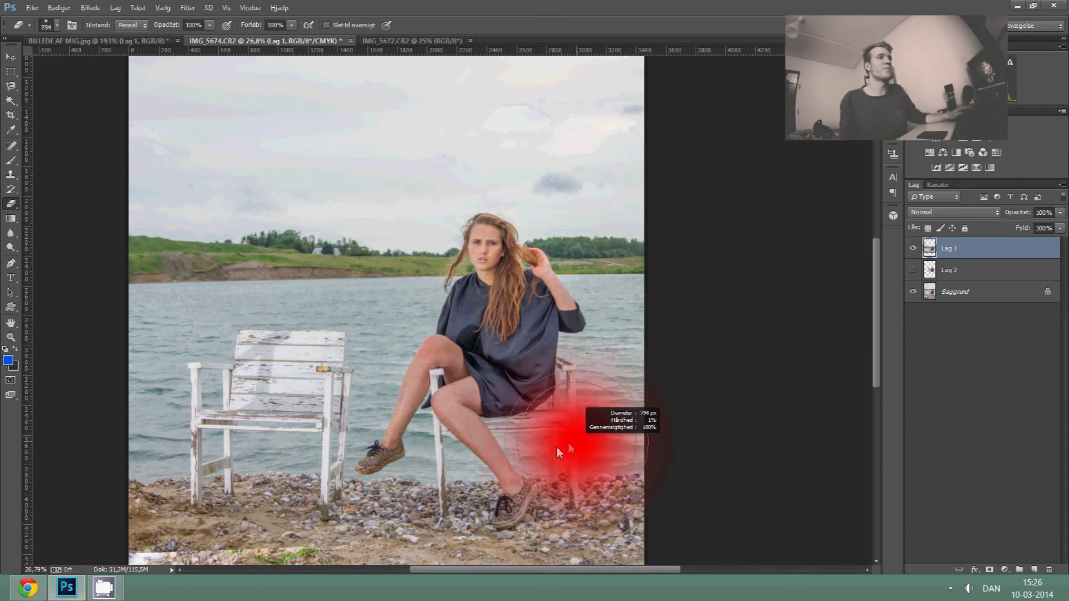
Erase Lag 1's leg, head area and left treeline to reveal the photo beneath.
left_click_drag(555, 452, 477, 377)
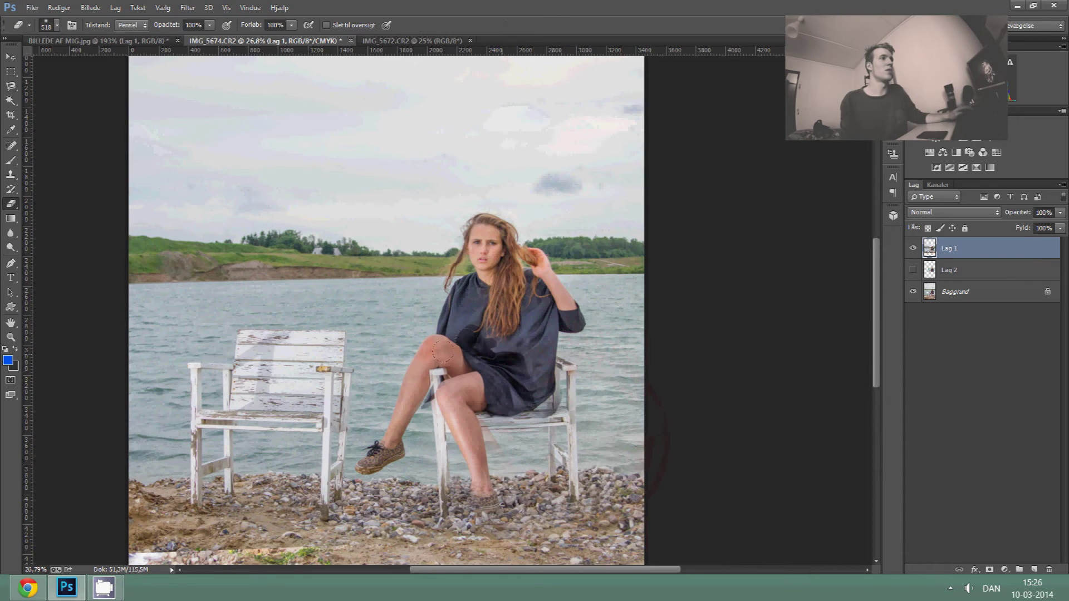
mouse_move(442, 351)
left_mouse_down()
mouse_move(393, 417)
mouse_move(341, 407)
left_mouse_up()
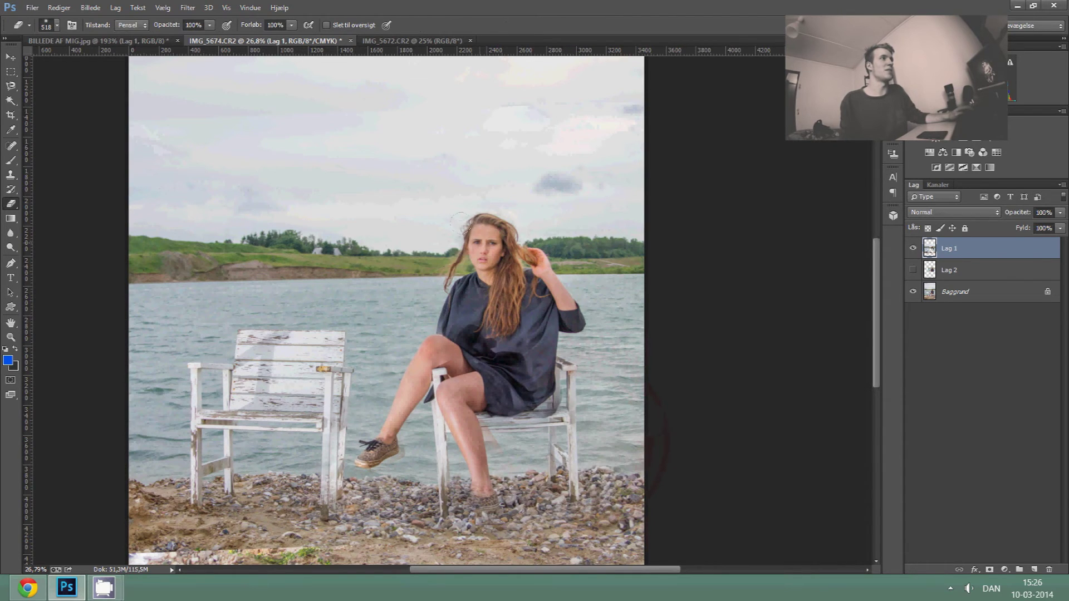
mouse_move(460, 218)
left_mouse_down()
mouse_move(501, 250)
mouse_move(534, 217)
mouse_move(585, 209)
mouse_move(416, 200)
left_mouse_up()
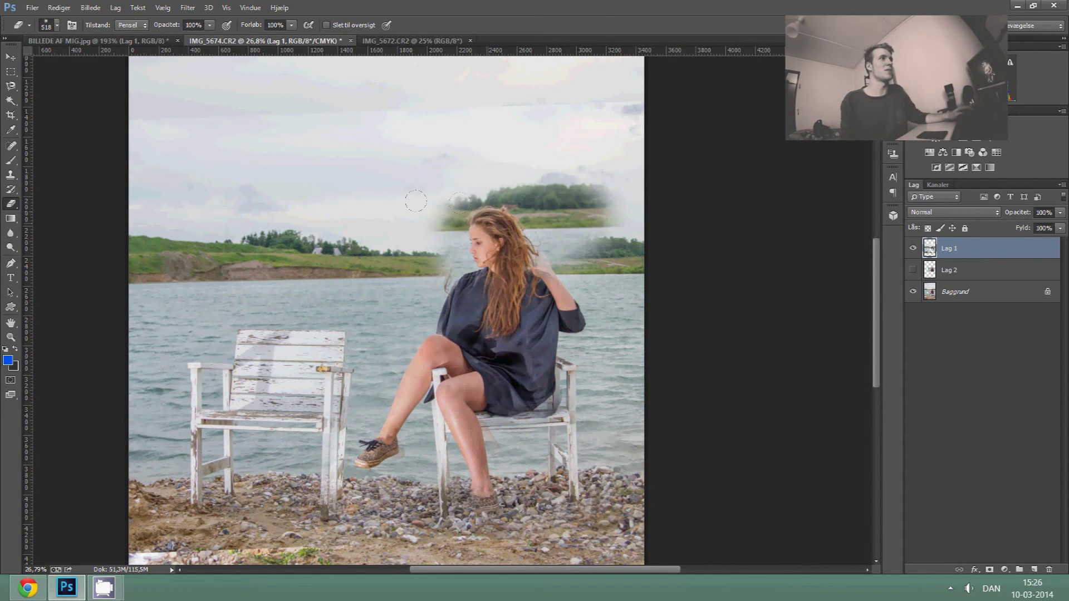
key("ctrl+alt+z")
key("ctrl+alt+z")
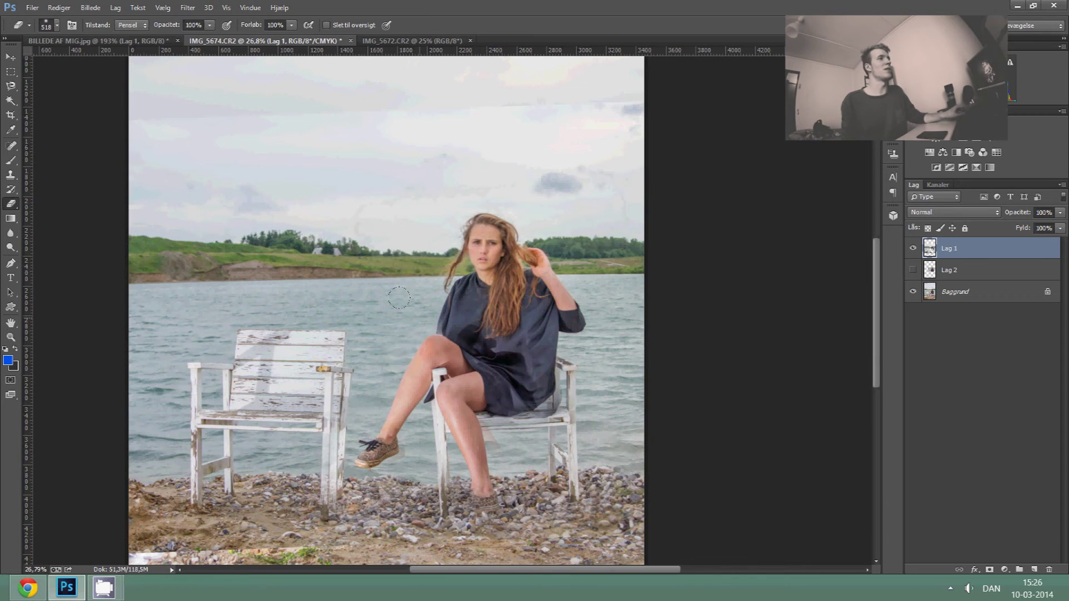
key("ctrl+alt+z")
key("ctrl+shift+z")
key("ctrl+shift+z")
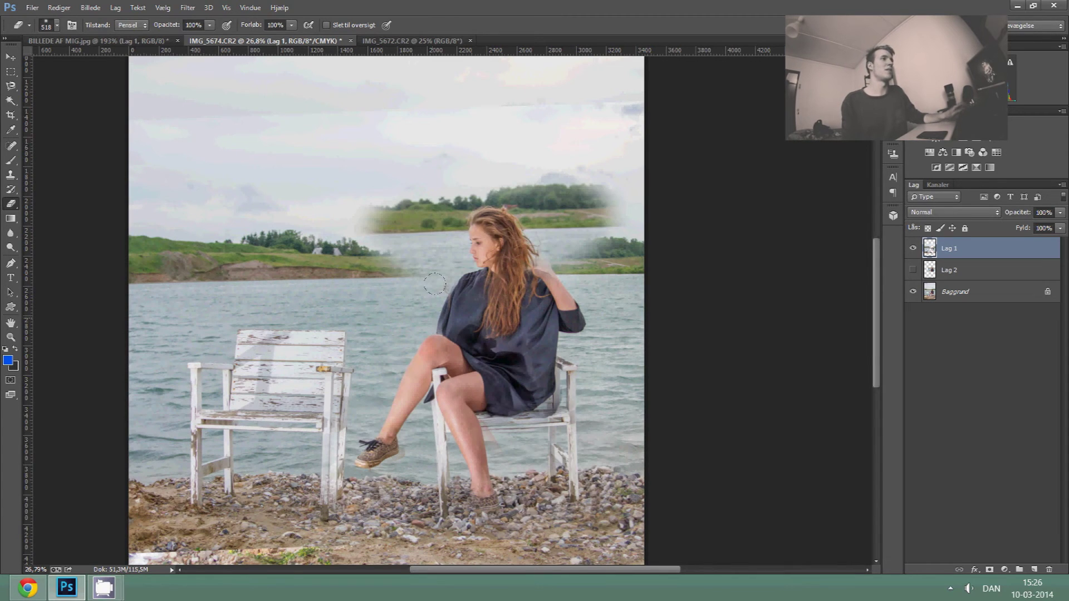
mouse_move(380, 221)
left_mouse_down()
mouse_move(334, 246)
mouse_move(159, 242)
mouse_move(281, 173)
mouse_move(368, 218)
mouse_move(585, 196)
mouse_move(635, 228)
left_mouse_up()
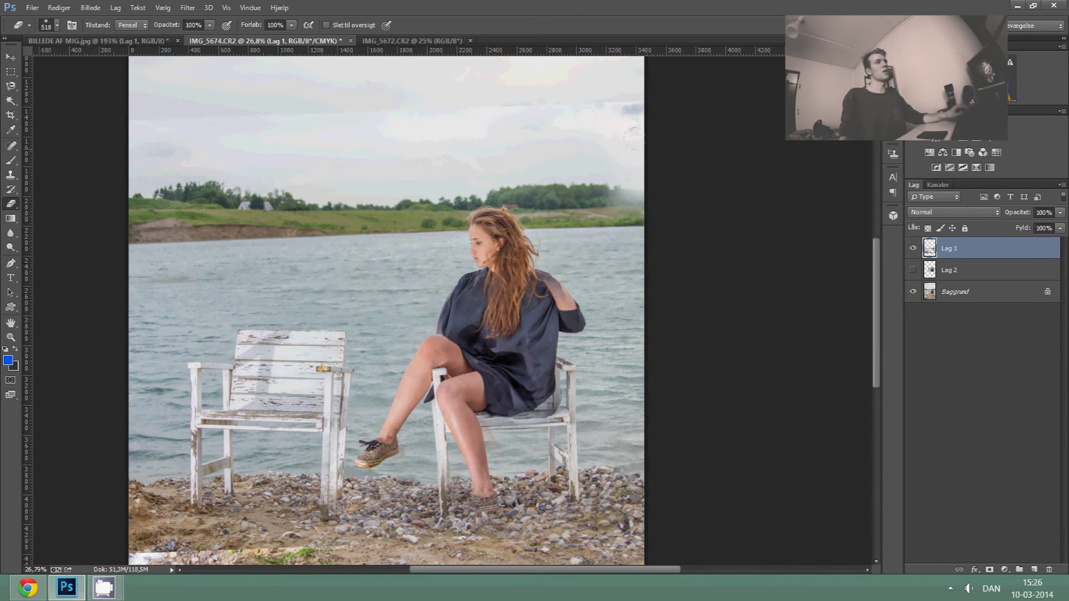
scroll(528, 167, "down", 2)
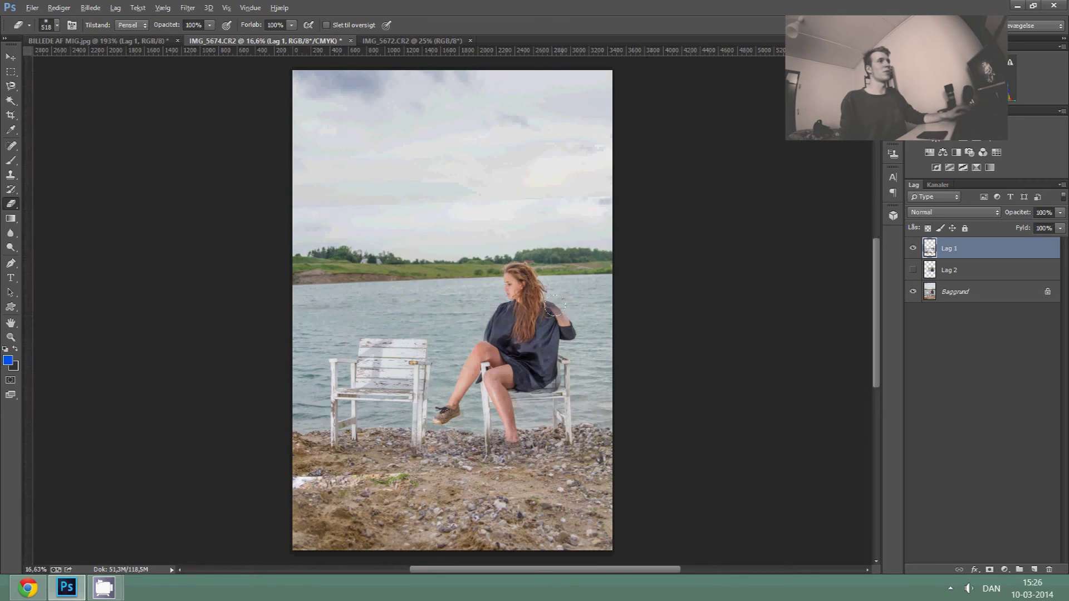